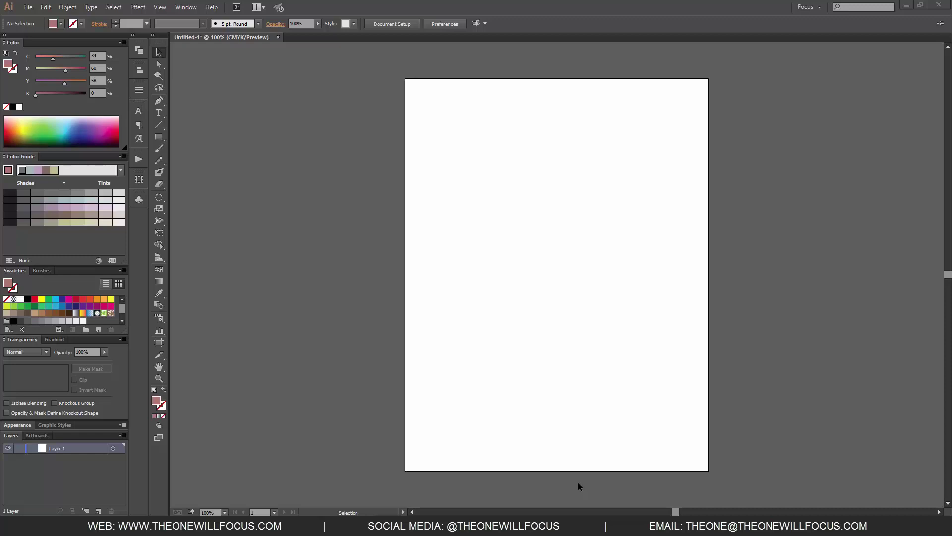
- Draw a rectangle about 4.89 by 3.76 in mid-page and fill it with C 100, M 0, Y 10, K 0
{"action": "left_click_drag", "start_coordinate": [450, 189], "coordinate": [629, 316]}
{"action": "key", "text": "m"}
{"action": "left_click_drag", "start_coordinate": [471, 195], "coordinate": [646, 329]}
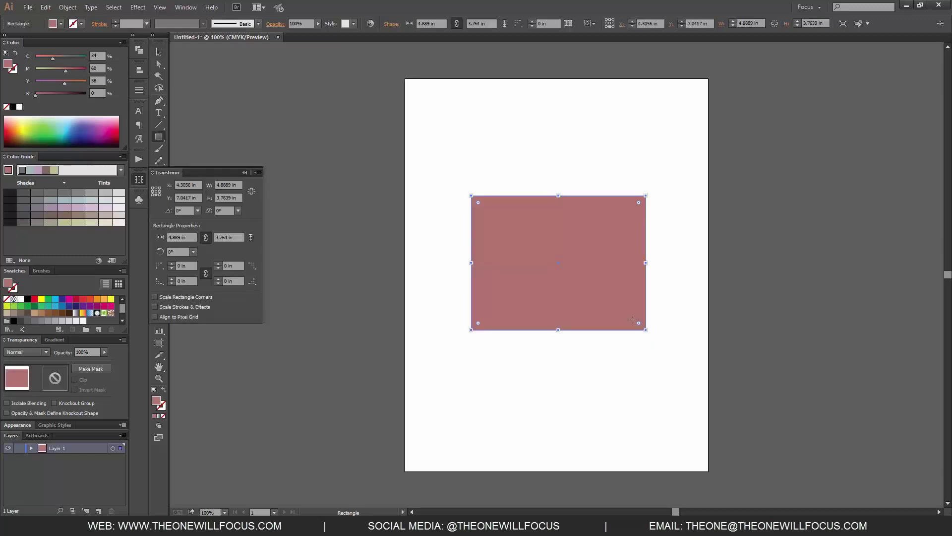
{"action": "left_click_drag", "start_coordinate": [52, 58], "coordinate": [41, 89]}
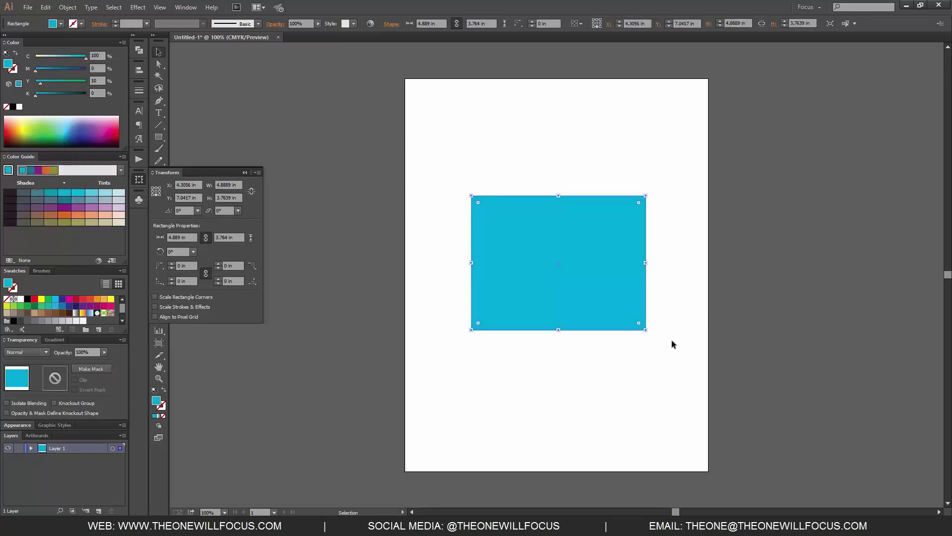
{"action": "key", "text": "v"}
{"action": "left_click", "coordinate": [682, 374]}
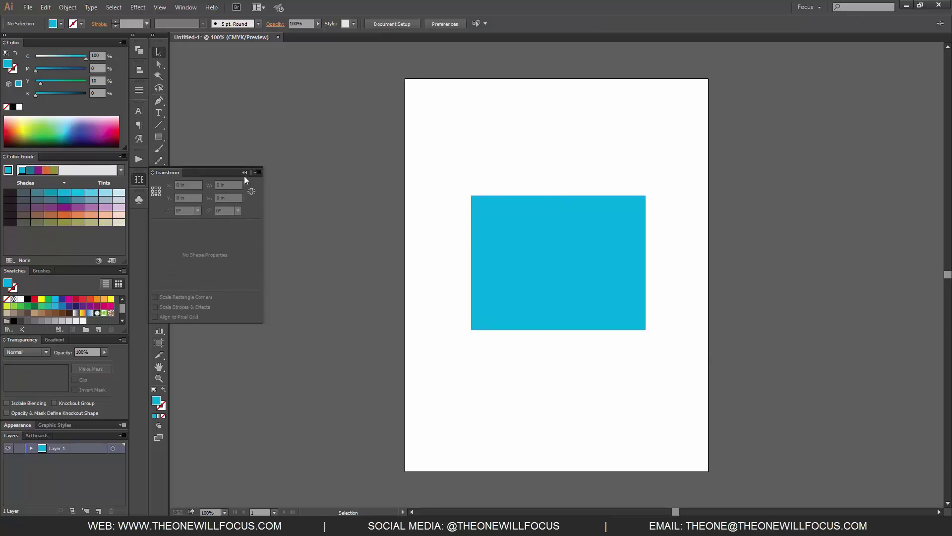
{"action": "left_click", "coordinate": [244, 173]}
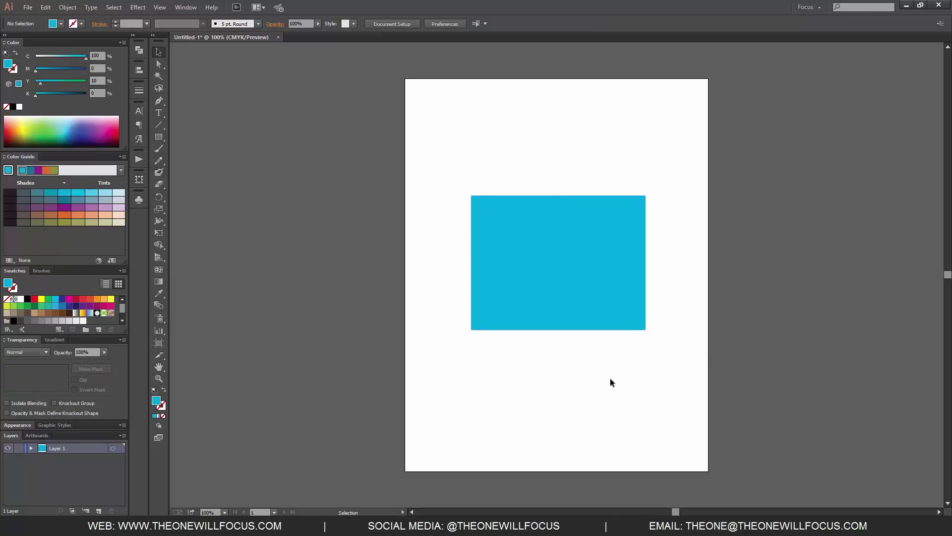
- Add a gradient mesh point at the rectangle's center and set its magenta to 100%
{"action": "left_click", "coordinate": [558, 267]}
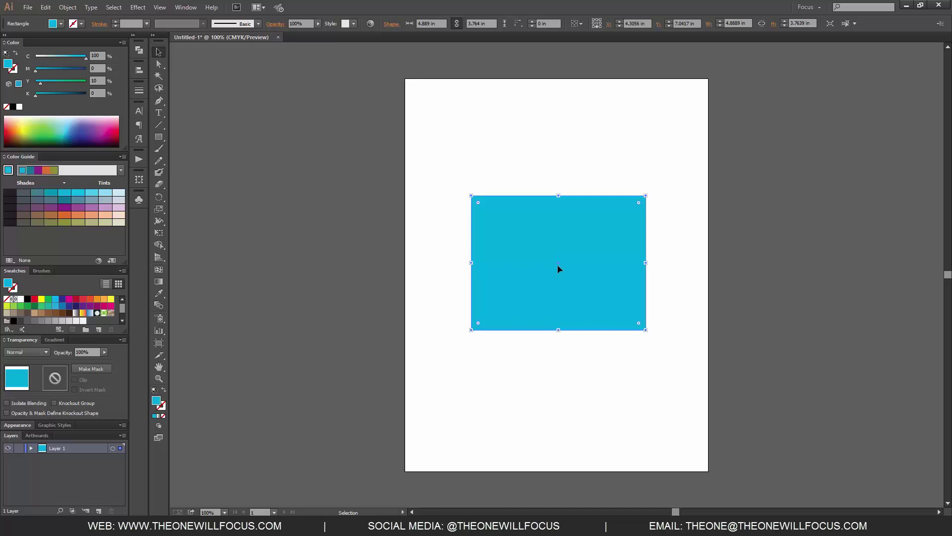
{"action": "key", "text": "u"}
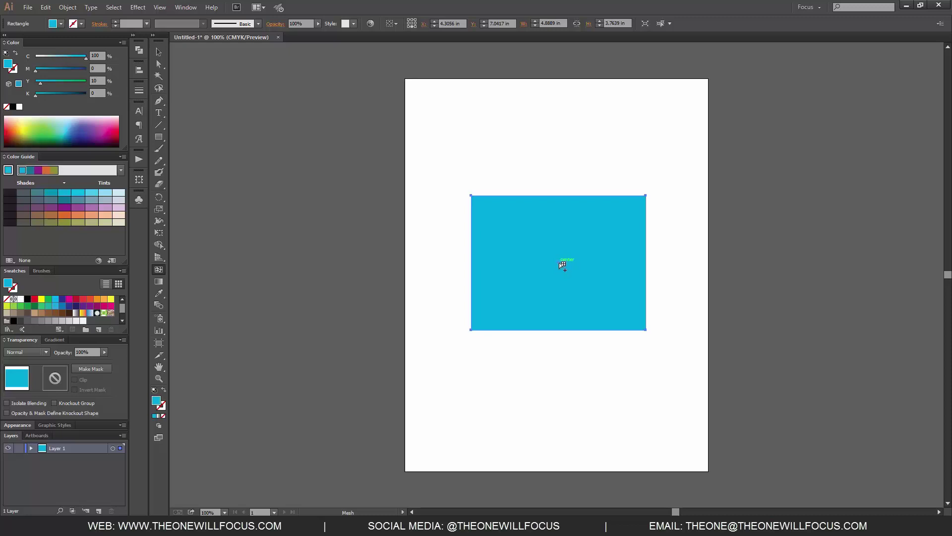
{"action": "left_click", "coordinate": [558, 263]}
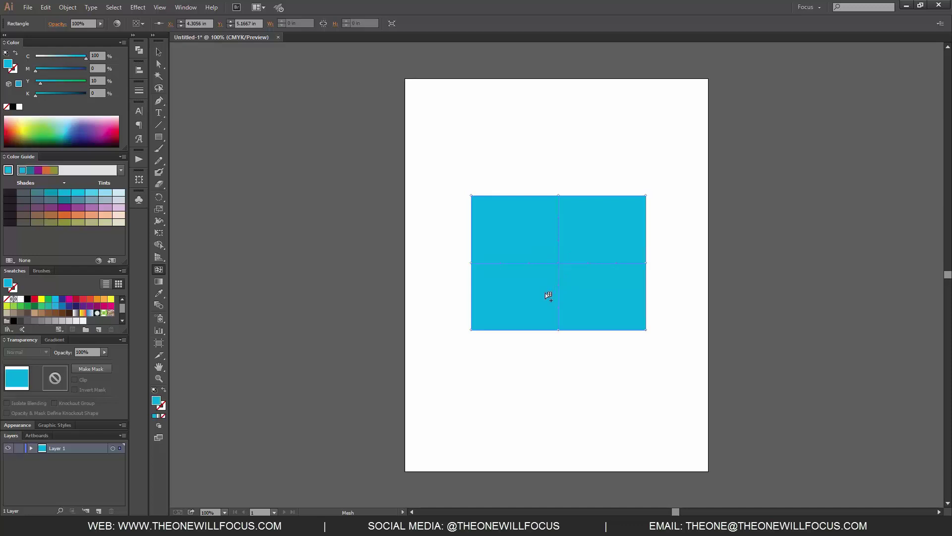
{"action": "key", "text": "a"}
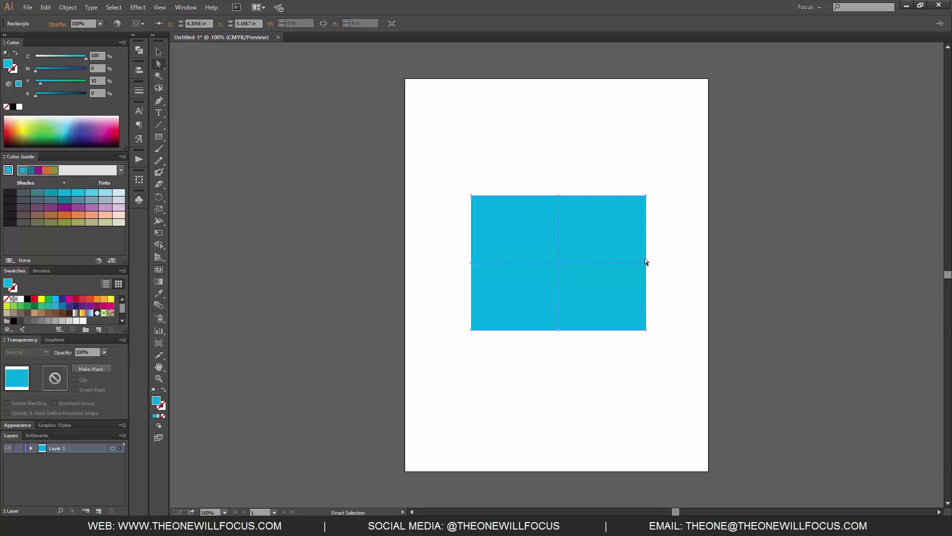
{"action": "left_click", "coordinate": [471, 262]}
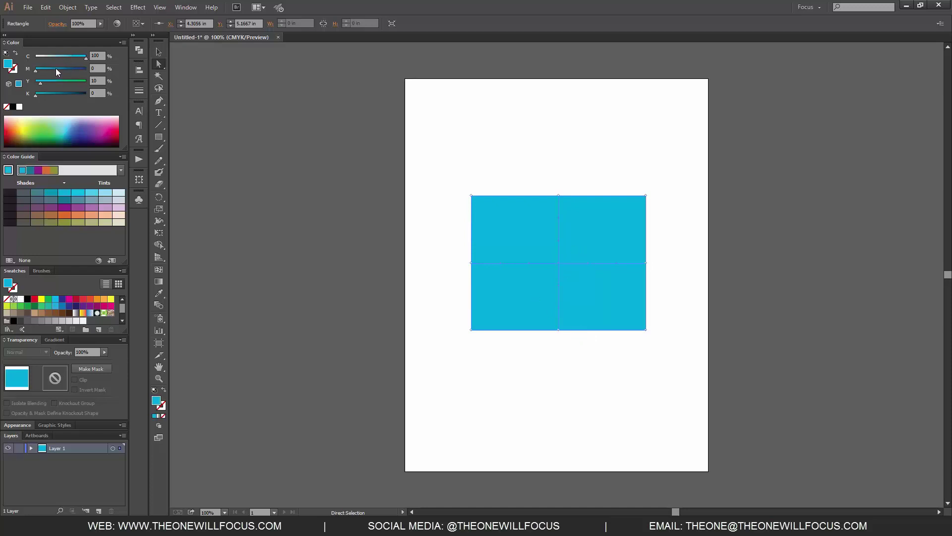
{"action": "left_click_drag", "start_coordinate": [78, 71], "coordinate": [98, 79]}
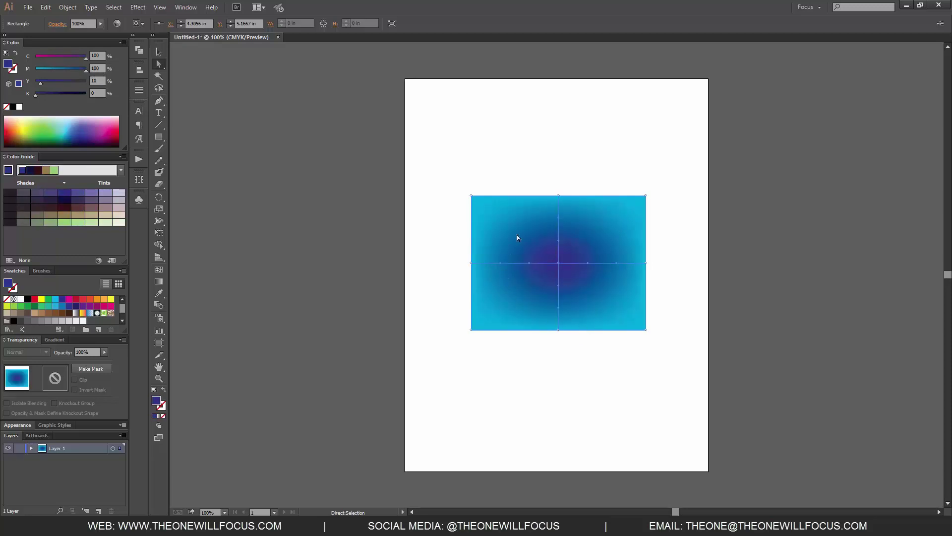
{"action": "left_click", "coordinate": [650, 292]}
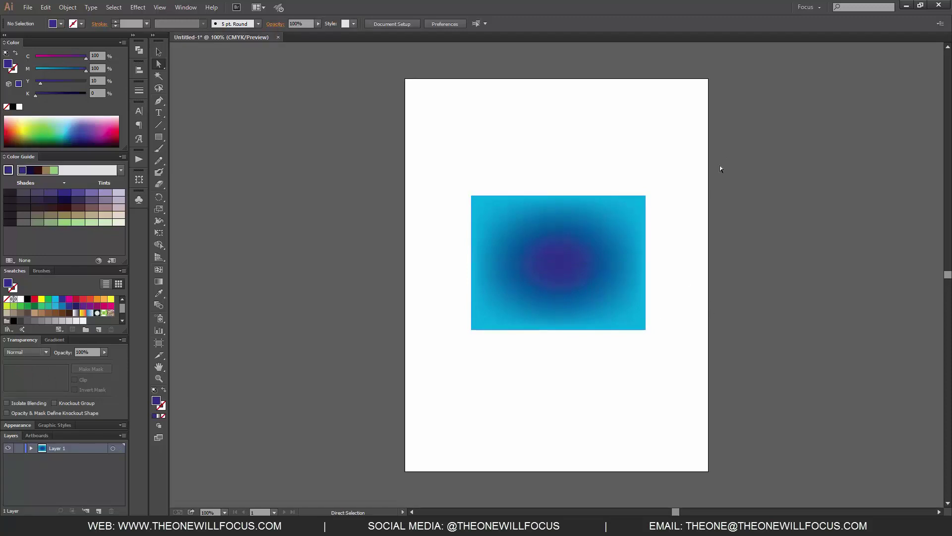
- Set the yellow value of the mesh point midway along the rectangle's right edge to 100%
{"action": "left_click", "coordinate": [646, 263]}
{"action": "left_click_drag", "start_coordinate": [40, 83], "coordinate": [83, 84]}
{"action": "type", "text": "100"}
{"action": "key", "text": "Return"}
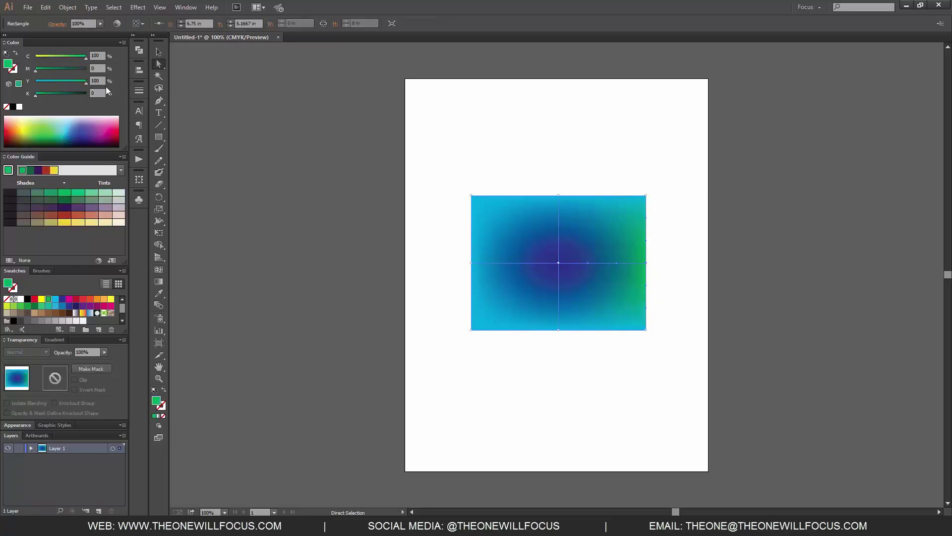
{"action": "left_click", "coordinate": [663, 278]}
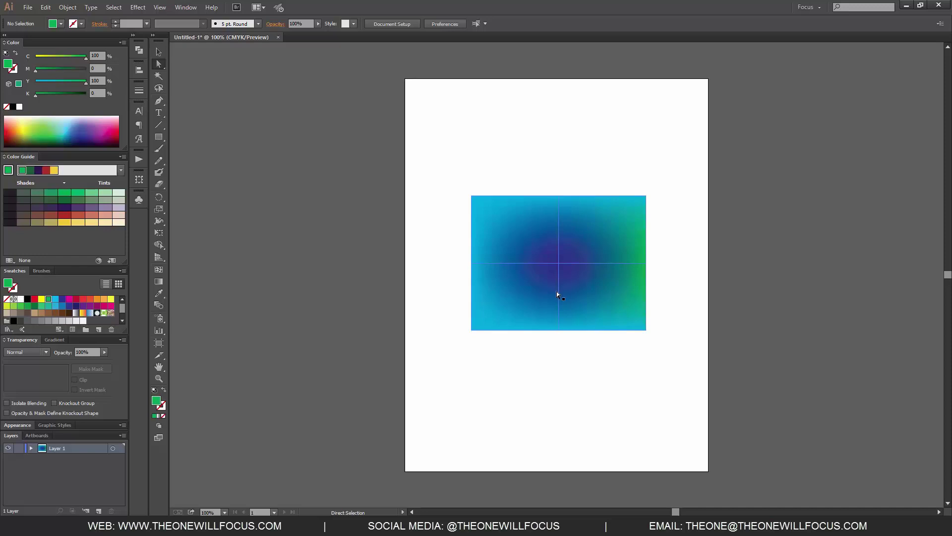
{"action": "left_click_drag", "start_coordinate": [460, 156], "coordinate": [661, 378]}
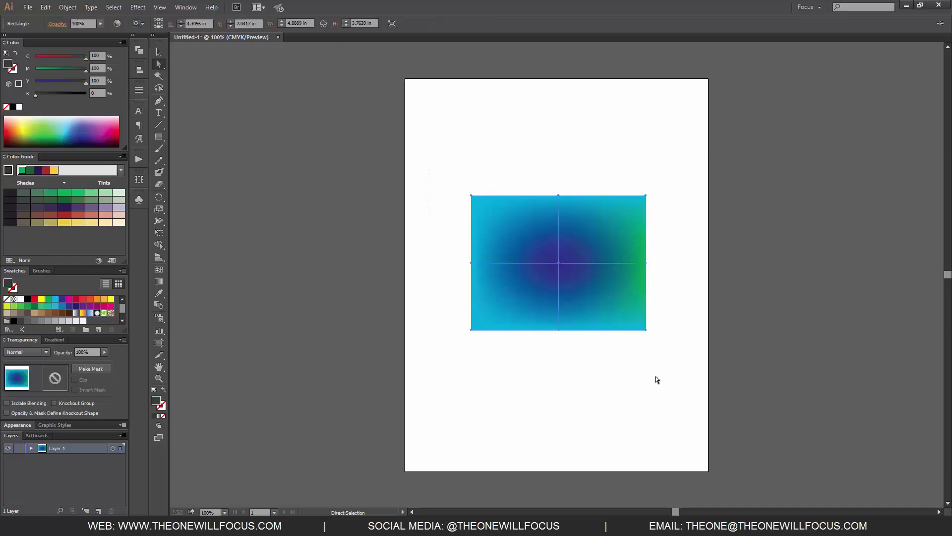
{"action": "left_click", "coordinate": [653, 410]}
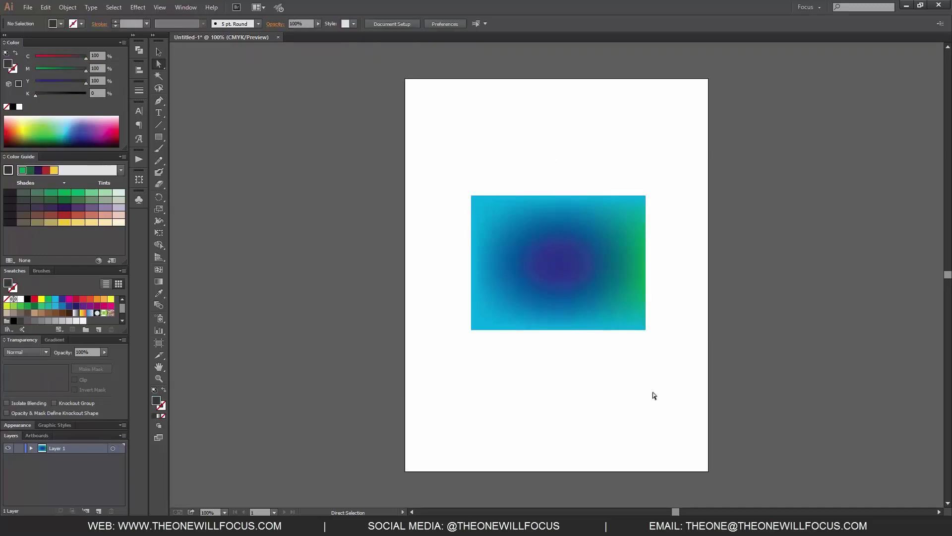
- Draw a closed, irregular zigzag shape about 5.27 by 3.88 in below the rectangle with the Pen tool
{"action": "key", "text": "p"}
{"action": "left_click", "coordinate": [478, 406]}
{"action": "left_click", "coordinate": [527, 368]}
{"action": "left_click_drag", "start_coordinate": [534, 416], "coordinate": [598, 361]}
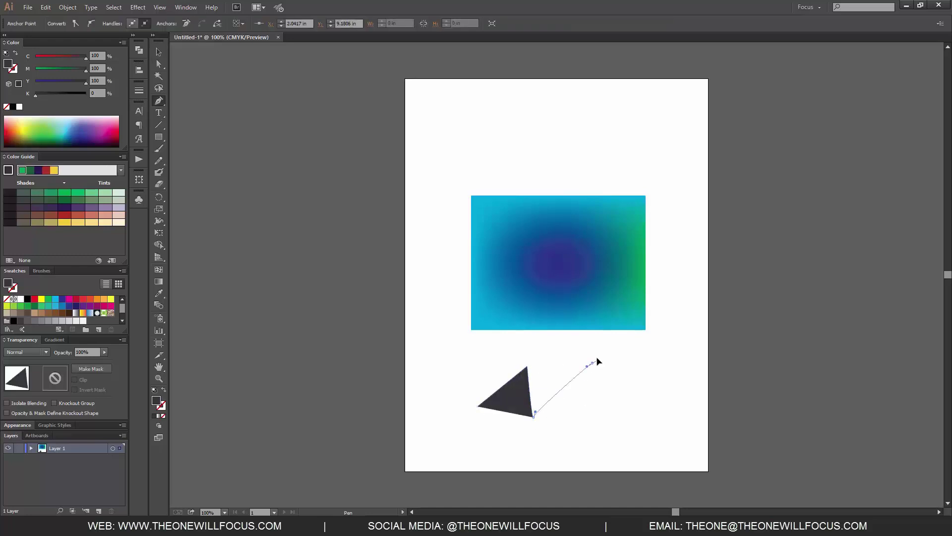
{"action": "left_click", "coordinate": [659, 323]}
{"action": "left_click", "coordinate": [619, 462]}
{"action": "left_click", "coordinate": [575, 414]}
{"action": "left_click_drag", "start_coordinate": [535, 451], "coordinate": [495, 431]}
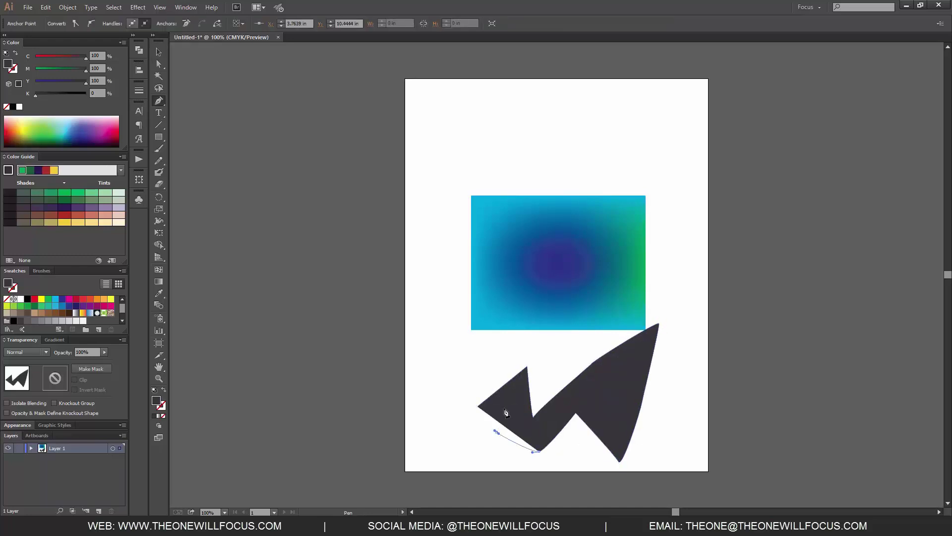
{"action": "left_click", "coordinate": [511, 400]}
{"action": "left_click", "coordinate": [470, 421]}
{"action": "left_click", "coordinate": [478, 406]}
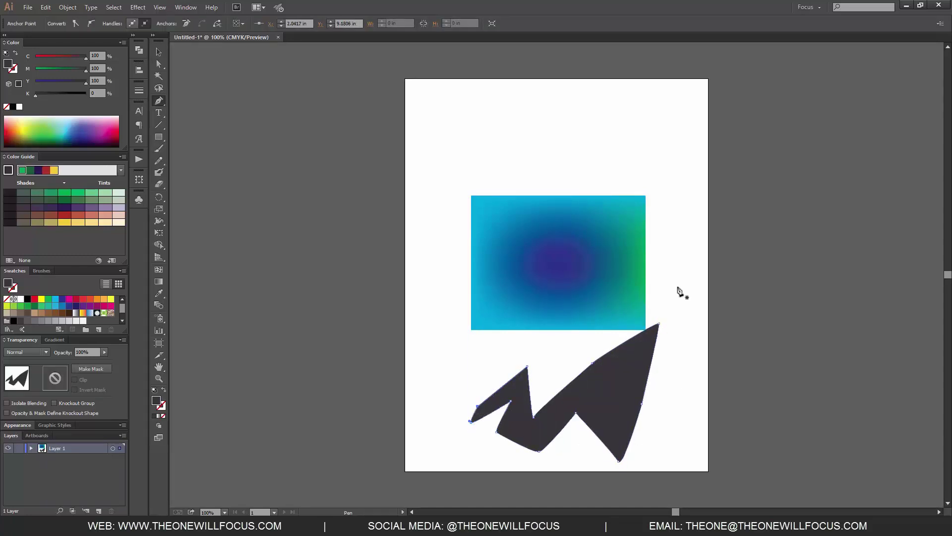
- Set the cyan value of the zigzag shape's fill to 39% and undo the stray pen point
{"action": "left_click", "coordinate": [55, 56]}
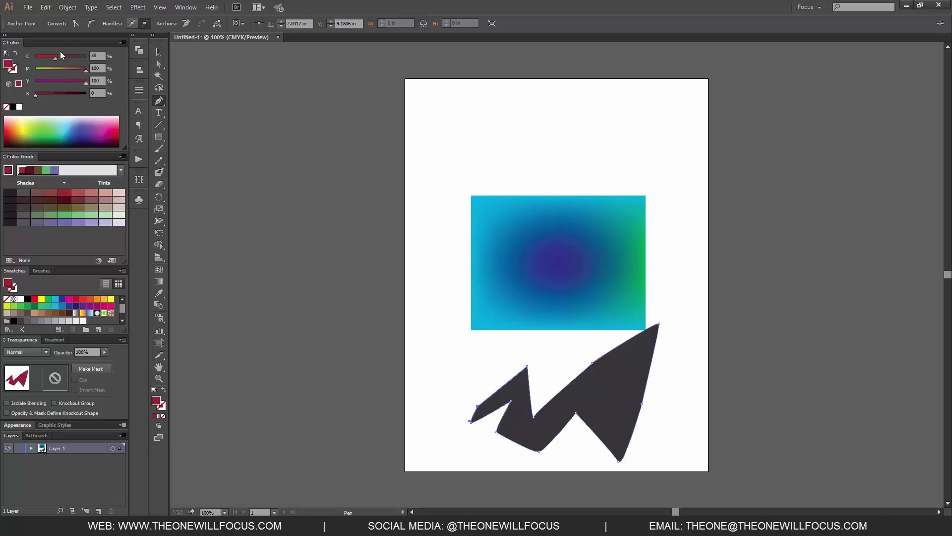
{"action": "left_click", "coordinate": [670, 404]}
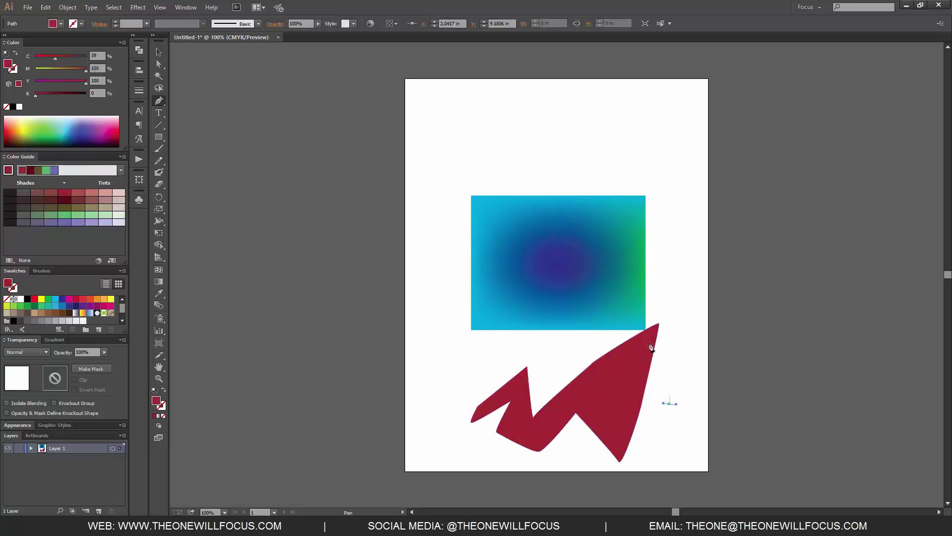
{"action": "left_click_drag", "start_coordinate": [699, 244], "coordinate": [416, 283]}
{"action": "key", "text": "ctrl+z"}
{"action": "left_click", "coordinate": [689, 295], "text": "ctrl"}
- Delete the gradient mesh rectangle and move the red zigzag shape up to the middle of the page
{"action": "key", "text": "v"}
{"action": "left_click_drag", "start_coordinate": [691, 221], "coordinate": [442, 305]}
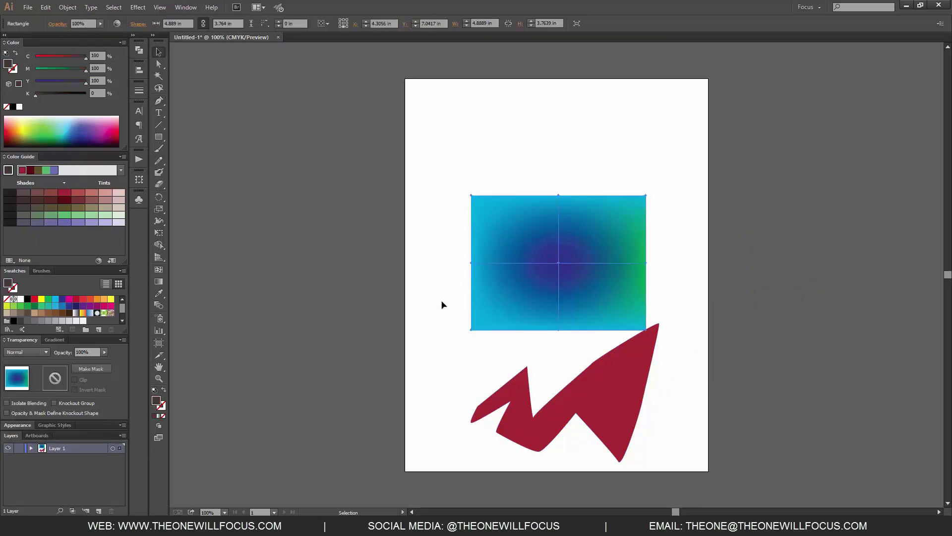
{"action": "key", "text": "Delete"}
{"action": "left_click_drag", "start_coordinate": [614, 362], "coordinate": [596, 253]}
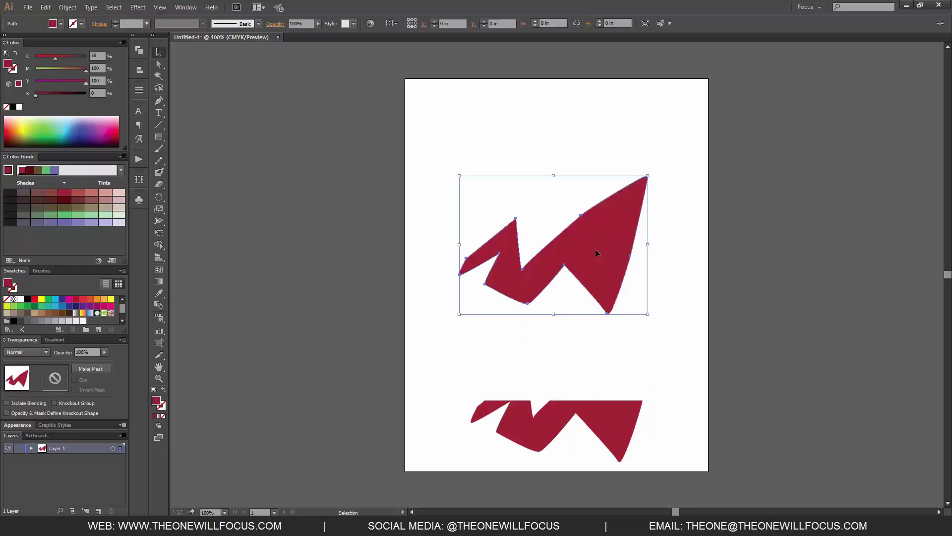
- Add a mesh point inside the wide part of the zigzag shape and set its magenta to 0%
{"action": "key", "text": "u"}
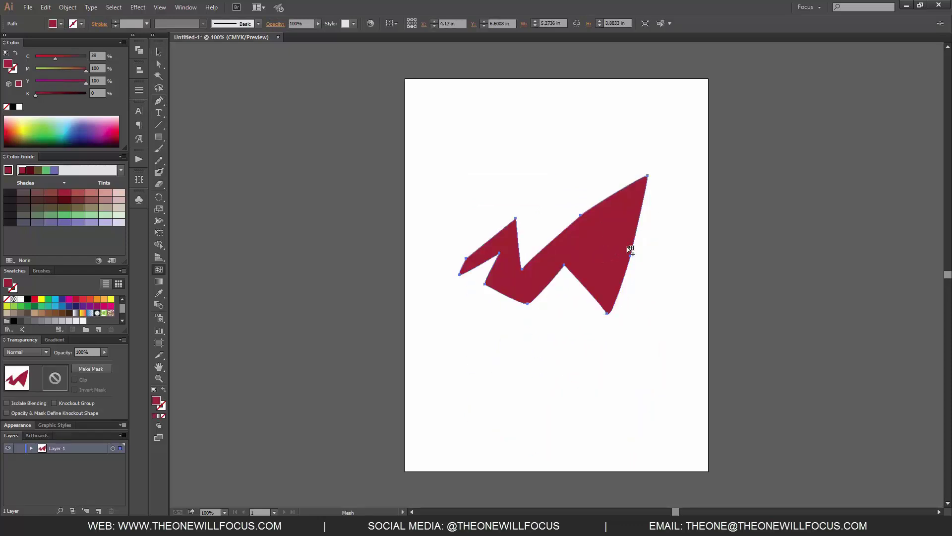
{"action": "left_click", "coordinate": [581, 246]}
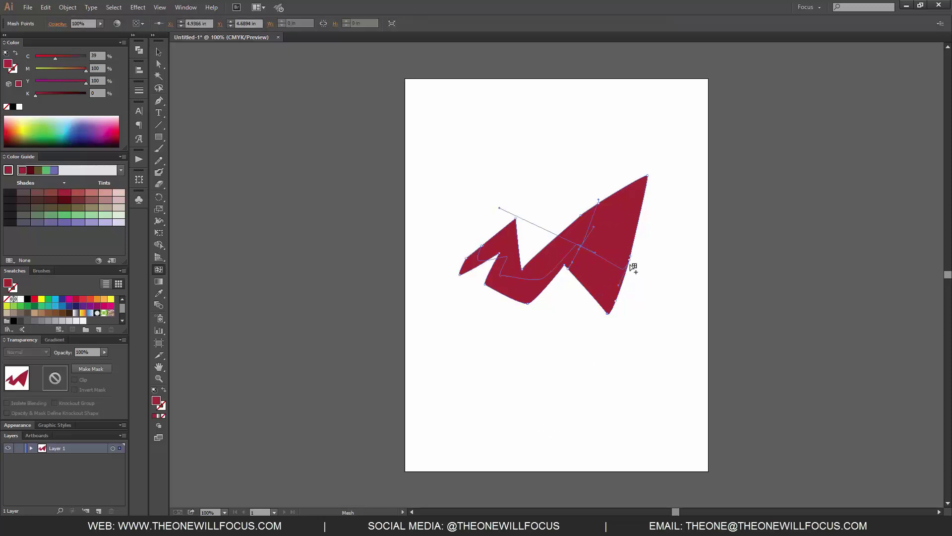
{"action": "left_click", "coordinate": [482, 245]}
{"action": "key", "text": "ctrl+equal"}
{"action": "key", "text": "ctrl+equal"}
{"action": "key", "text": "ctrl+equal"}
{"action": "left_click_drag", "start_coordinate": [433, 252], "coordinate": [526, 414]}
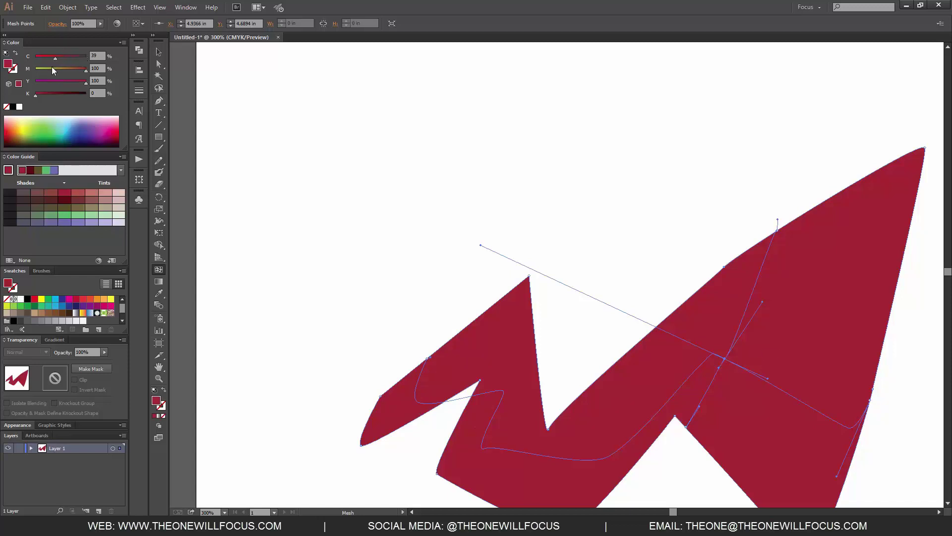
{"action": "left_click_drag", "start_coordinate": [54, 70], "coordinate": [29, 58]}
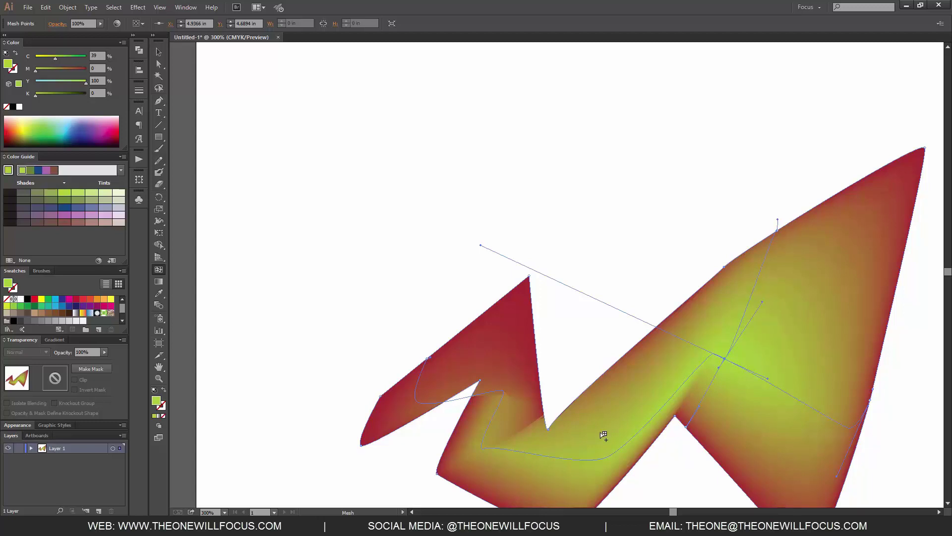
- Move the mesh point toward the shape's upper tip, to about X 6.00 in, Y 3.87 in, and add more mesh points across the shape
{"action": "left_click_drag", "start_coordinate": [650, 415], "coordinate": [604, 361]}
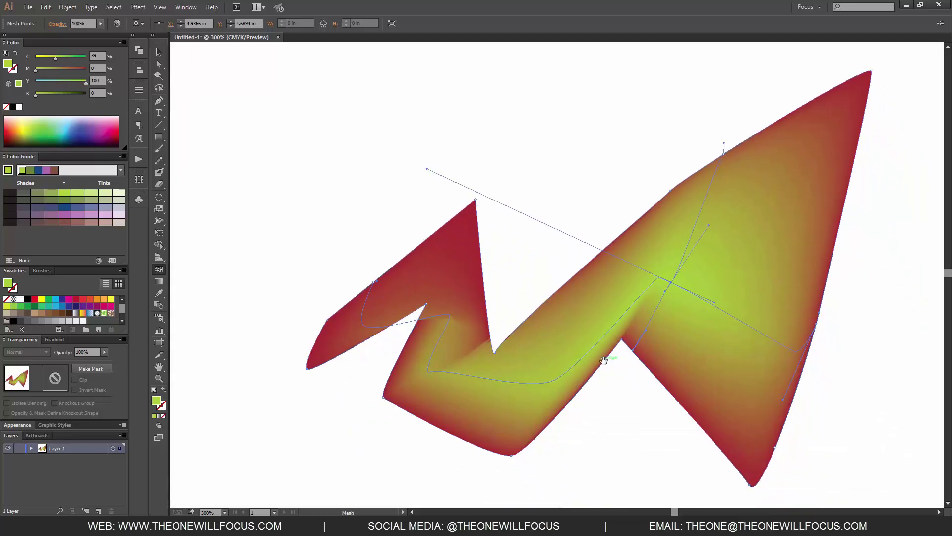
{"action": "key", "text": "ctrl+minus"}
{"action": "key", "text": "ctrl+minus"}
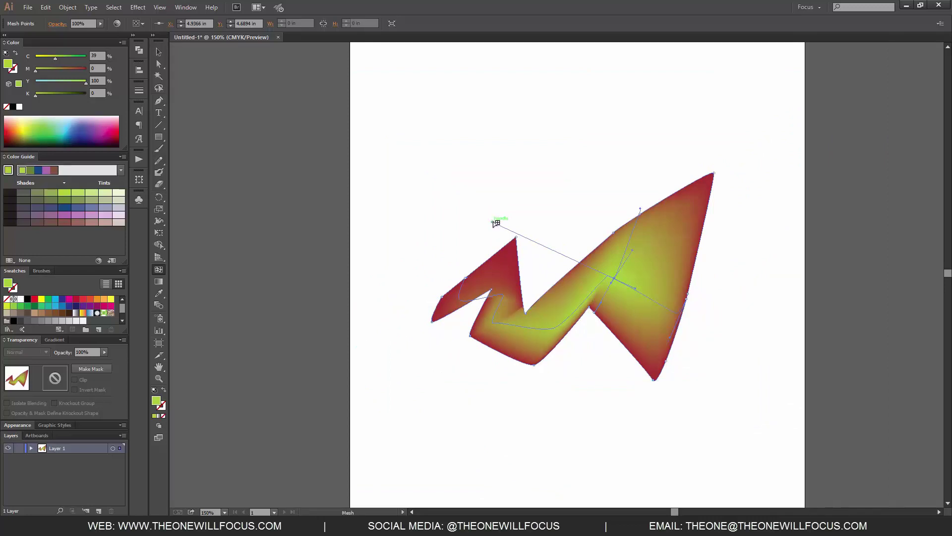
{"action": "left_click_drag", "start_coordinate": [493, 221], "coordinate": [671, 234]}
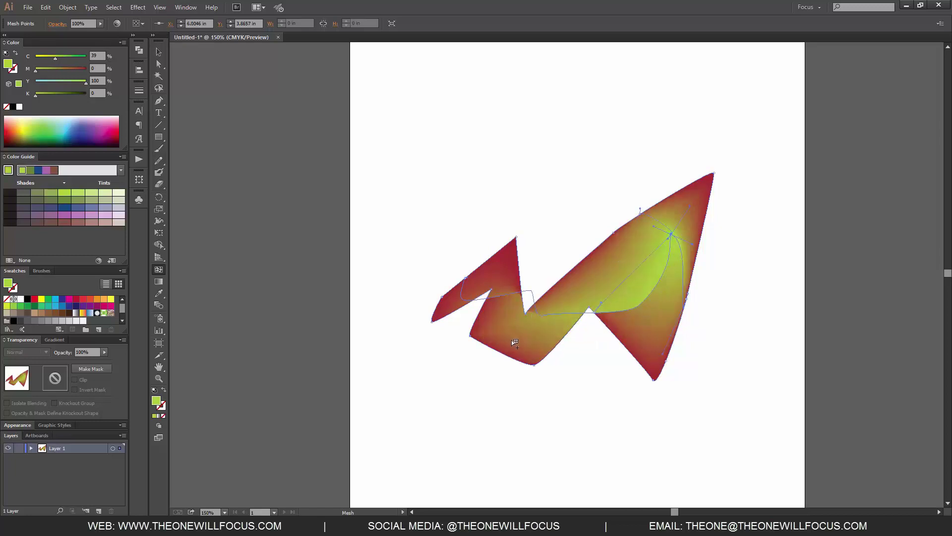
{"action": "left_click", "coordinate": [514, 338]}
{"action": "left_click", "coordinate": [621, 272]}
{"action": "left_click", "coordinate": [651, 319]}
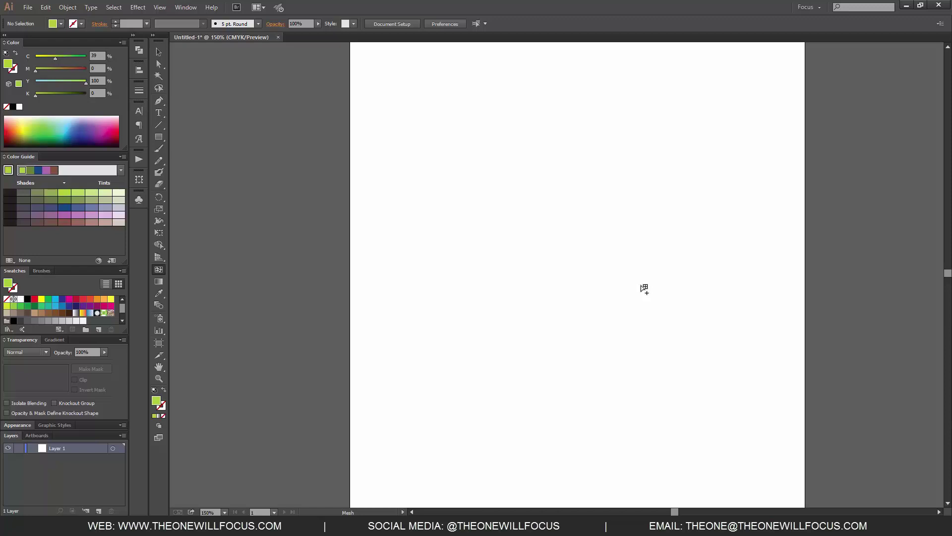
- Draw a green rectangle about 4.68 by 4.14 in on the empty page and add a mesh point at its center
{"action": "key", "text": "m"}
{"action": "left_click_drag", "start_coordinate": [424, 128], "coordinate": [668, 350]}
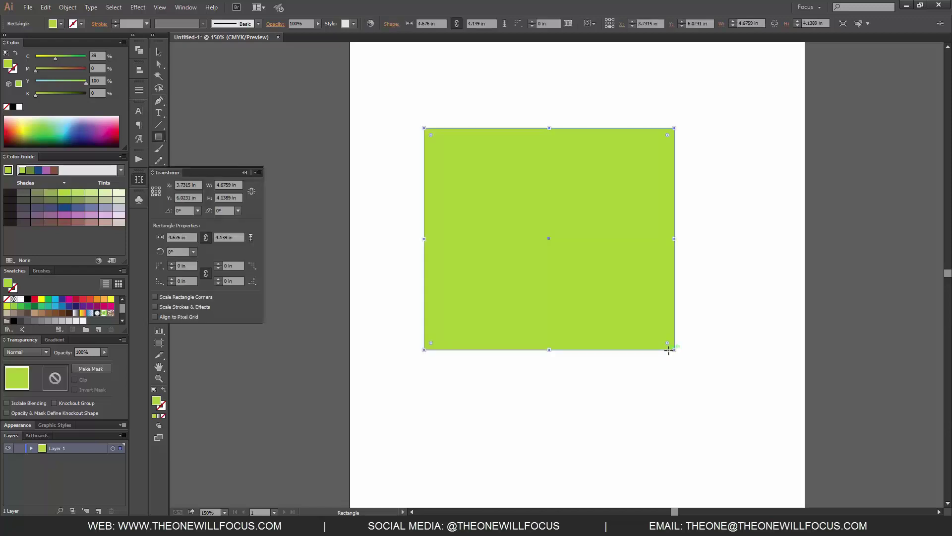
{"action": "key", "text": "u"}
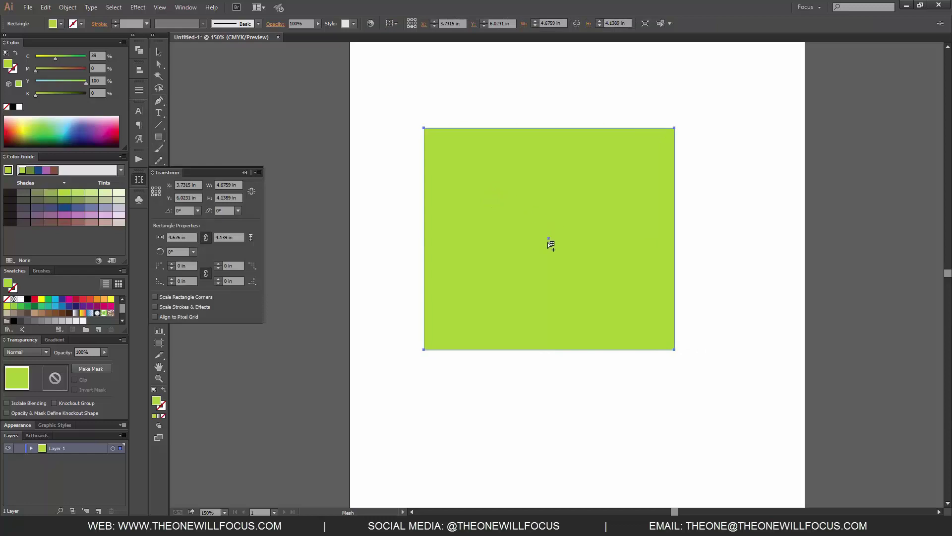
{"action": "left_click", "coordinate": [549, 238]}
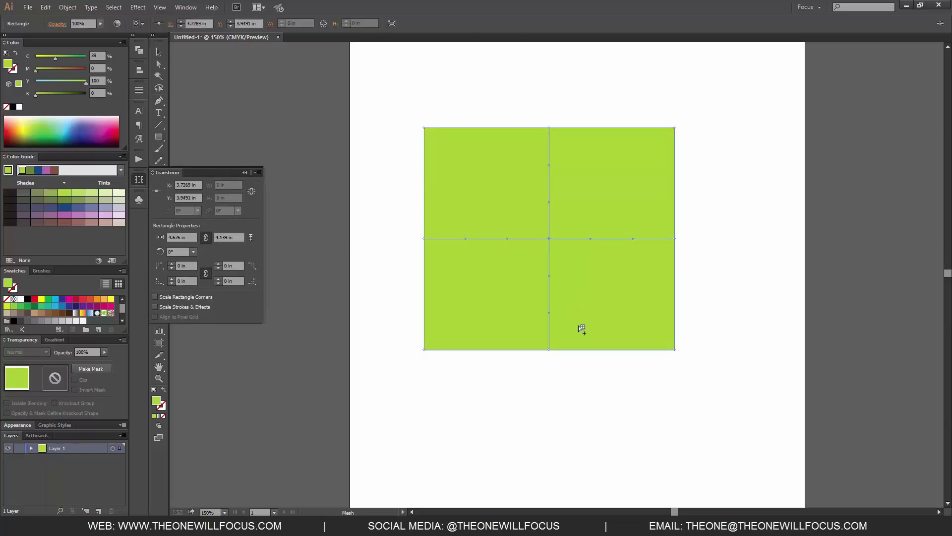
- Pull the mesh point midway along the rectangle's right edge outward to about X 8.00 in, Y 3.63 in
{"action": "key", "text": "a"}
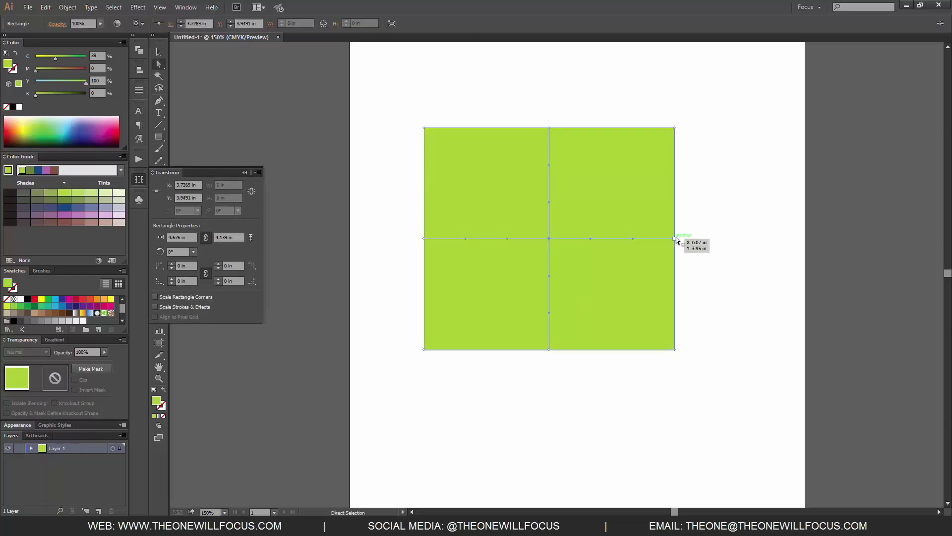
{"action": "left_click_drag", "start_coordinate": [675, 238], "coordinate": [778, 222]}
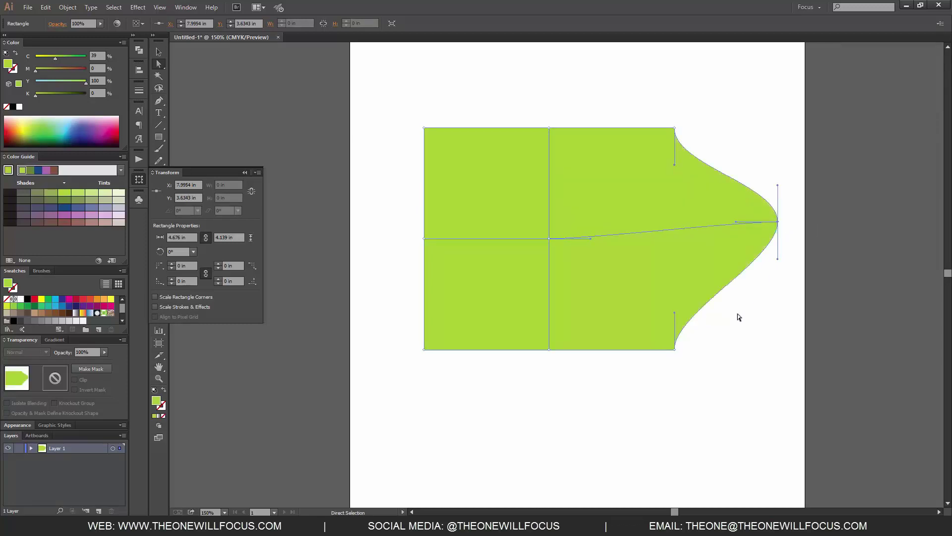
- Move the mesh shape's upper-right corner point inward to about X 5.20 in, Y 3.42 in and pull the bottom edge's middle point downward
{"action": "left_click_drag", "start_coordinate": [674, 129], "coordinate": [627, 211]}
{"action": "left_click_drag", "start_coordinate": [548, 349], "coordinate": [543, 458]}
- Recolor the central mesh point purple with C 76%, M 91%, Y 40%, K 0%, and deselect the shape
{"action": "left_click", "coordinate": [548, 238]}
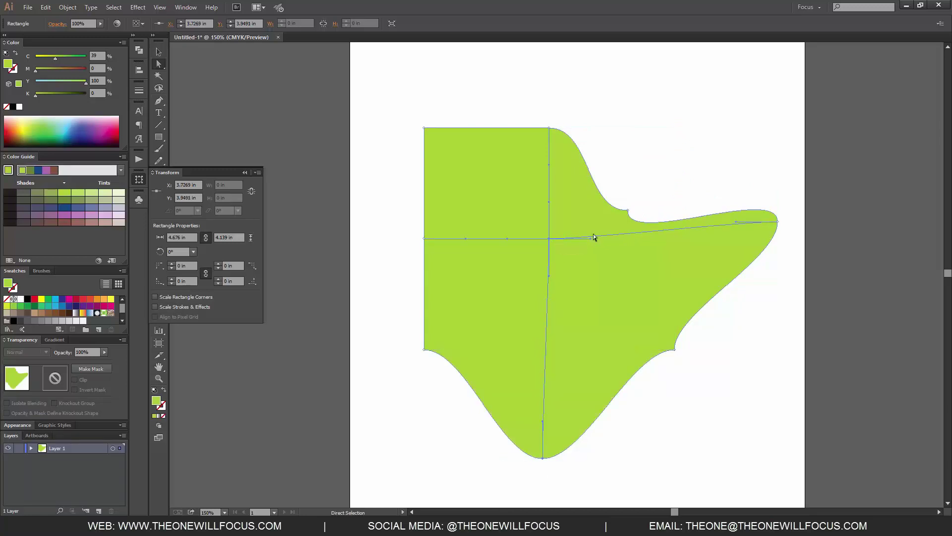
{"action": "left_click_drag", "start_coordinate": [49, 60], "coordinate": [81, 69]}
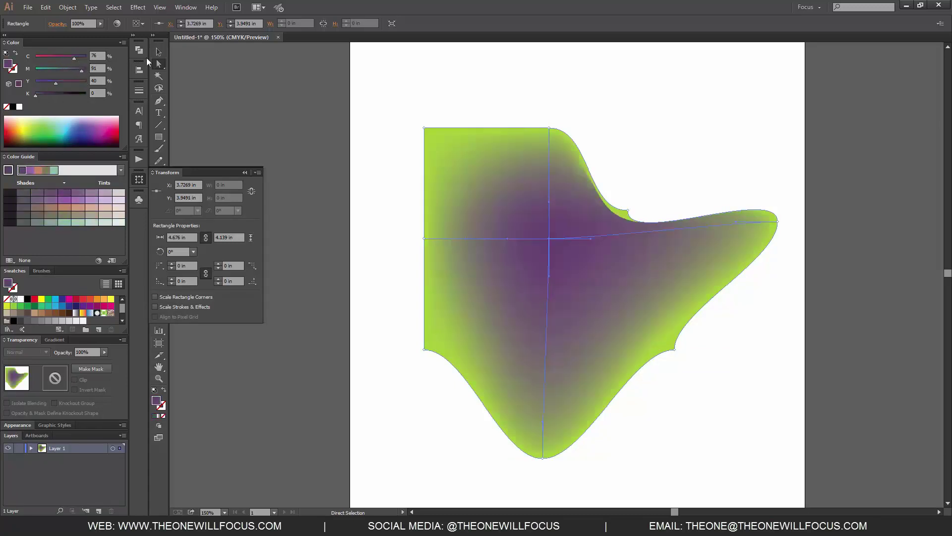
{"action": "left_click", "coordinate": [738, 381]}
- Move the displaced upper-right corner point to about X 5.71 in, Y 2.76 in and angle both its handles upward into a sharp notch
{"action": "left_click", "coordinate": [628, 212]}
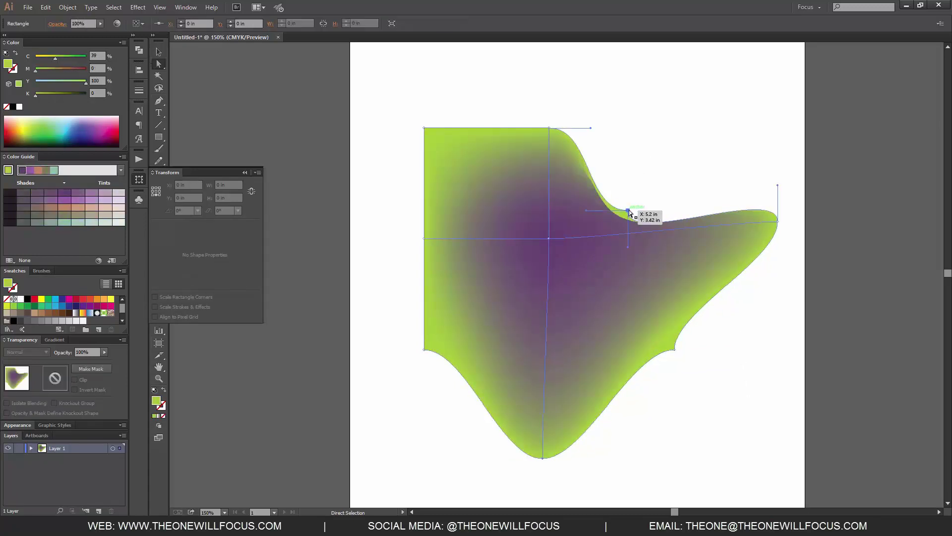
{"action": "left_click_drag", "start_coordinate": [629, 212], "coordinate": [684, 116]}
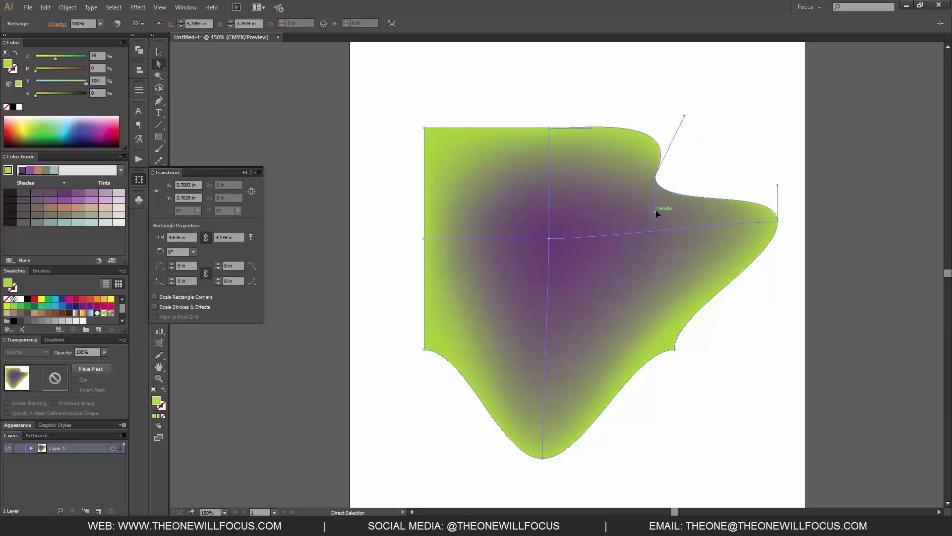
{"action": "left_click_drag", "start_coordinate": [656, 212], "coordinate": [723, 148]}
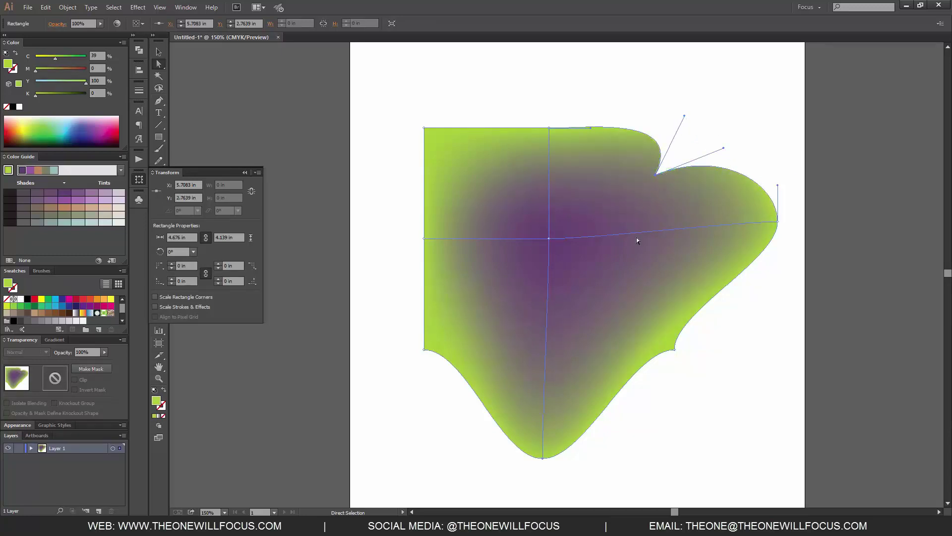
- Adjust the handles of the shape's lower-left corner point so the adjoining left and bottom edges bulge outward
{"action": "left_click", "coordinate": [424, 350]}
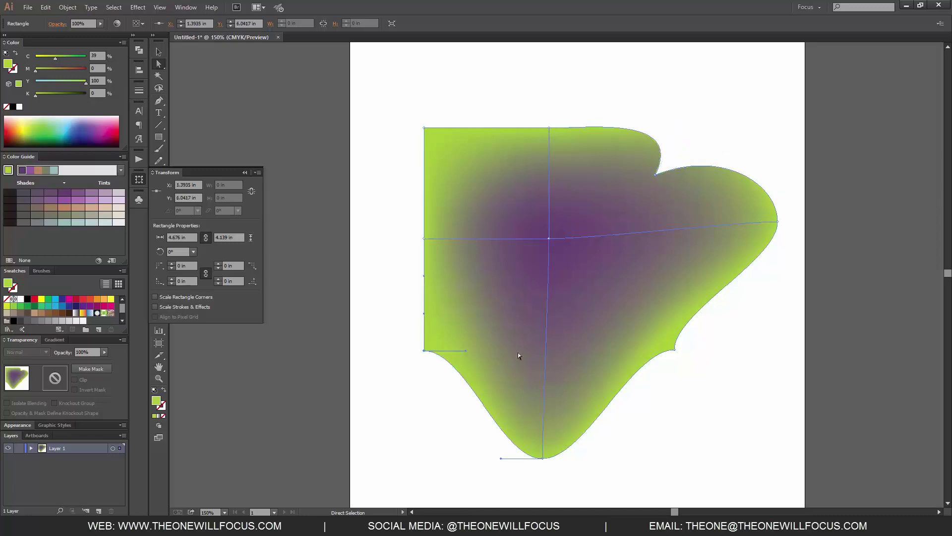
{"action": "left_click_drag", "start_coordinate": [466, 351], "coordinate": [436, 287]}
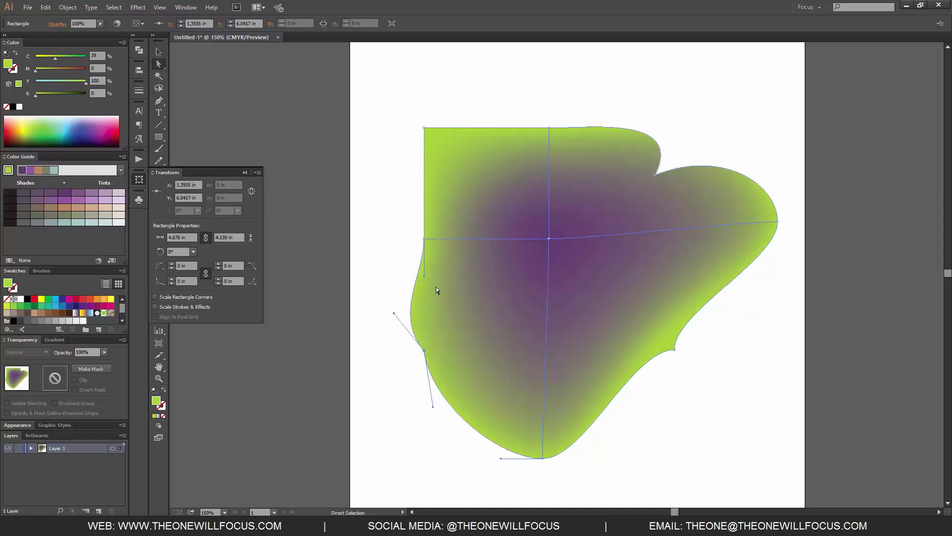
- Select the whole green and purple mesh shape and delete it
{"action": "key", "text": "v"}
{"action": "left_click", "coordinate": [689, 396]}
{"action": "left_click_drag", "start_coordinate": [723, 434], "coordinate": [450, 144]}
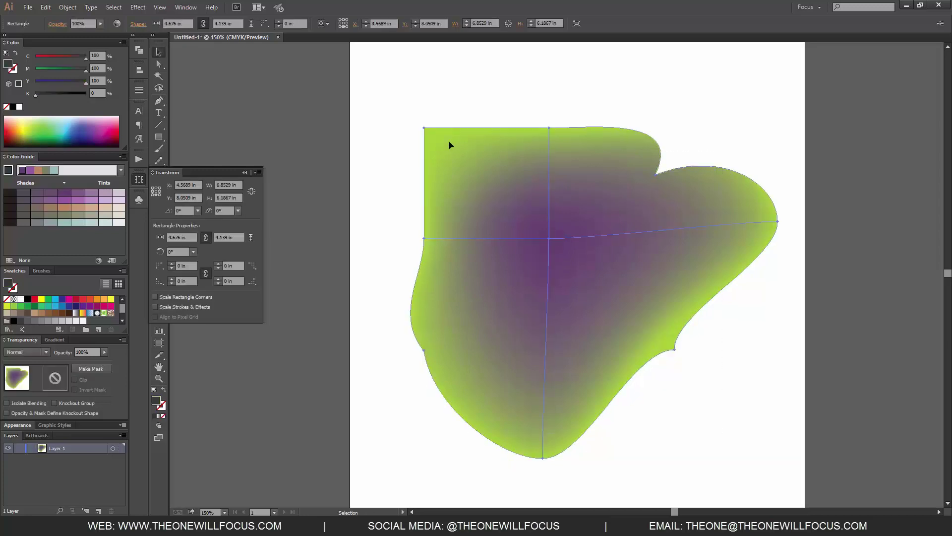
{"action": "key", "text": "Delete"}
- Draw a circle about 3.90 in across on the empty page and set its fill's cyan to 37%
{"action": "key", "text": "l"}
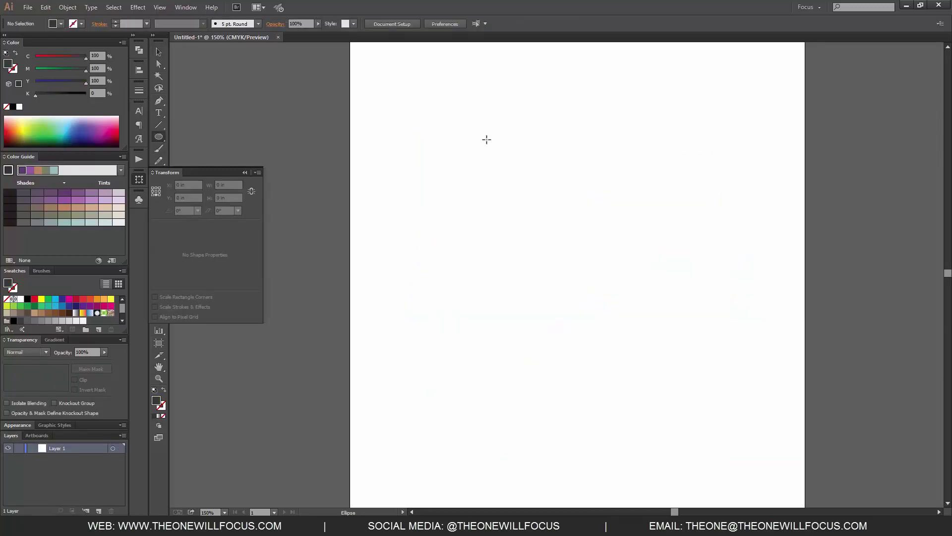
{"action": "left_click_drag", "start_coordinate": [470, 168], "coordinate": [666, 379]}
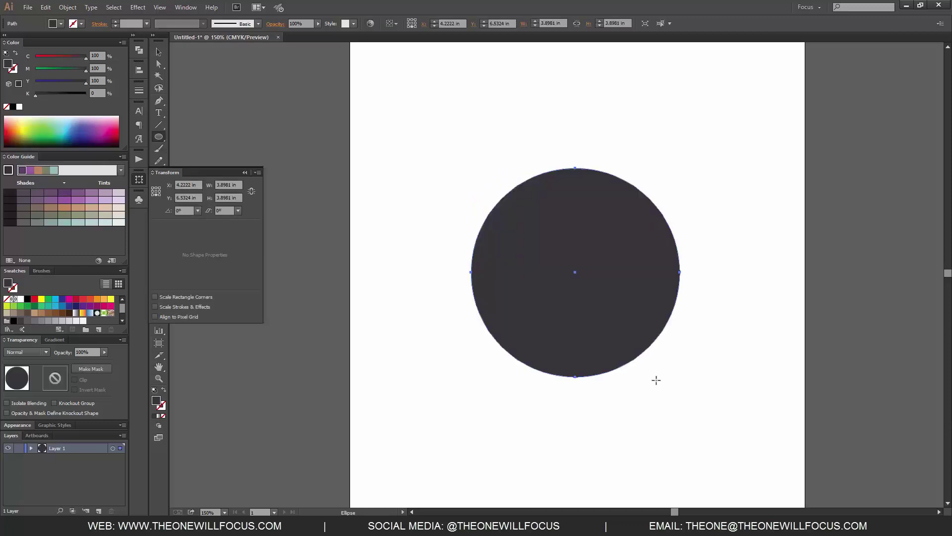
{"action": "left_click", "coordinate": [245, 172]}
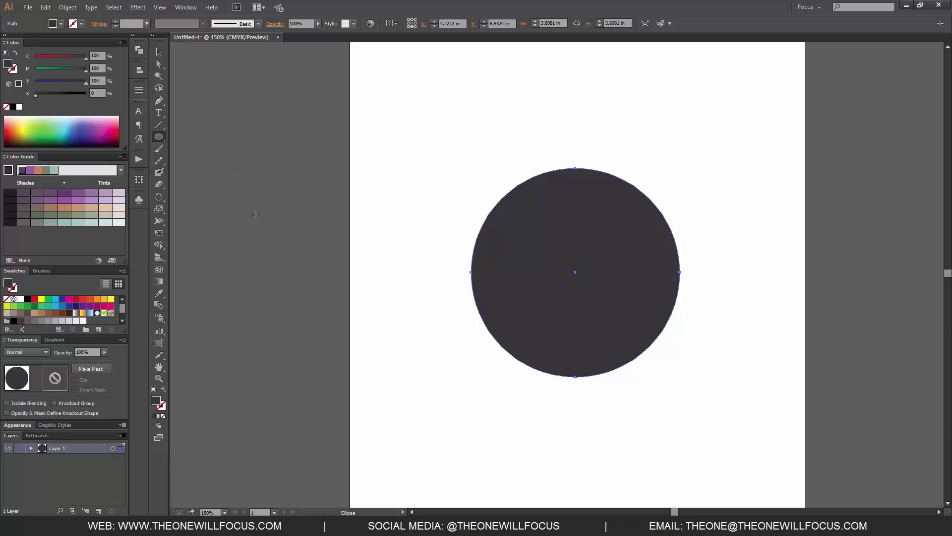
{"action": "left_click", "coordinate": [53, 58]}
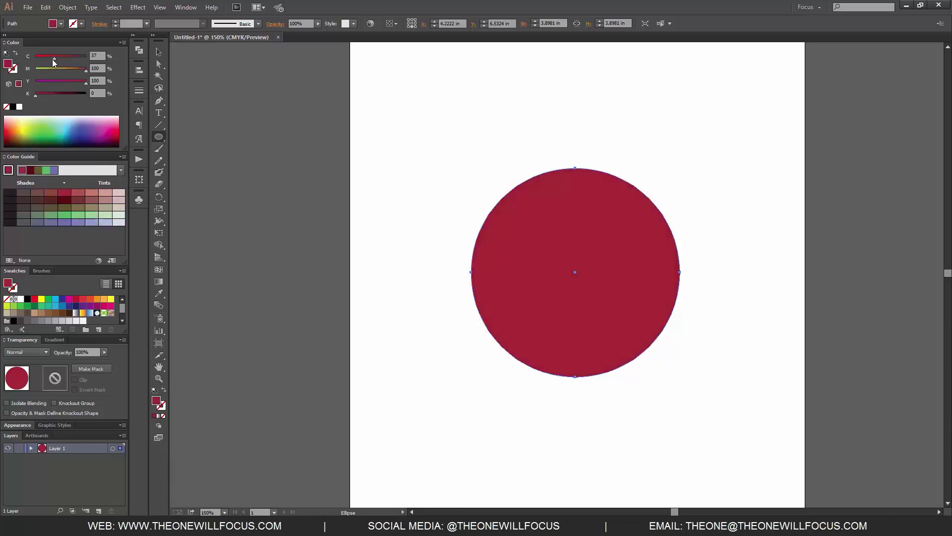
- Apply an Envelope Distort mesh with 4 rows and 4 columns to the red circle, with the preview enabled
{"action": "left_click", "coordinate": [67, 8]}
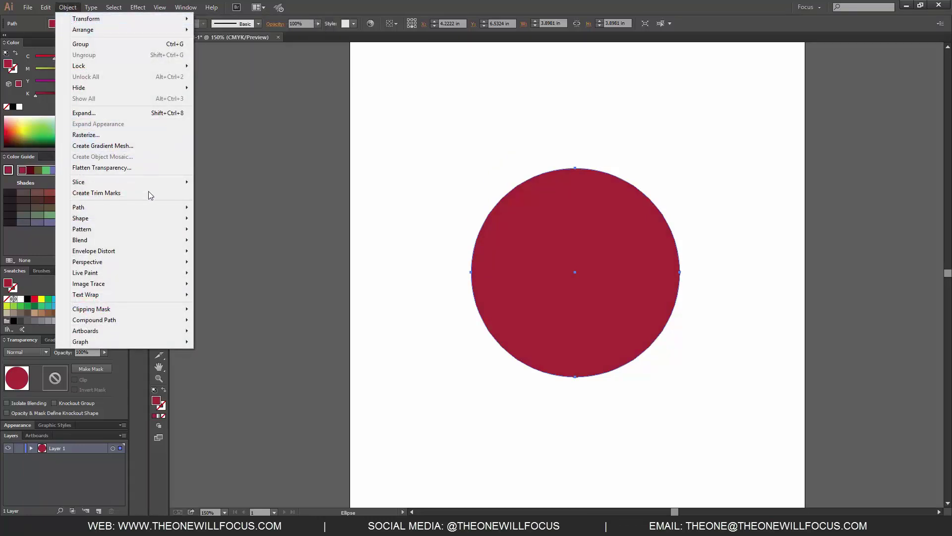
{"action": "mouse_move", "coordinate": [160, 241]}
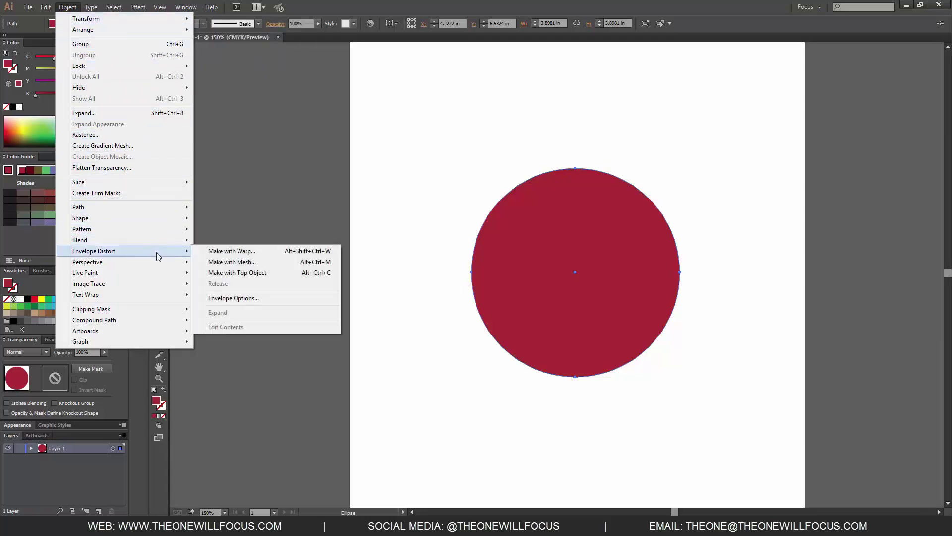
{"action": "left_click", "coordinate": [251, 264]}
{"action": "left_click_drag", "start_coordinate": [481, 211], "coordinate": [293, 207]}
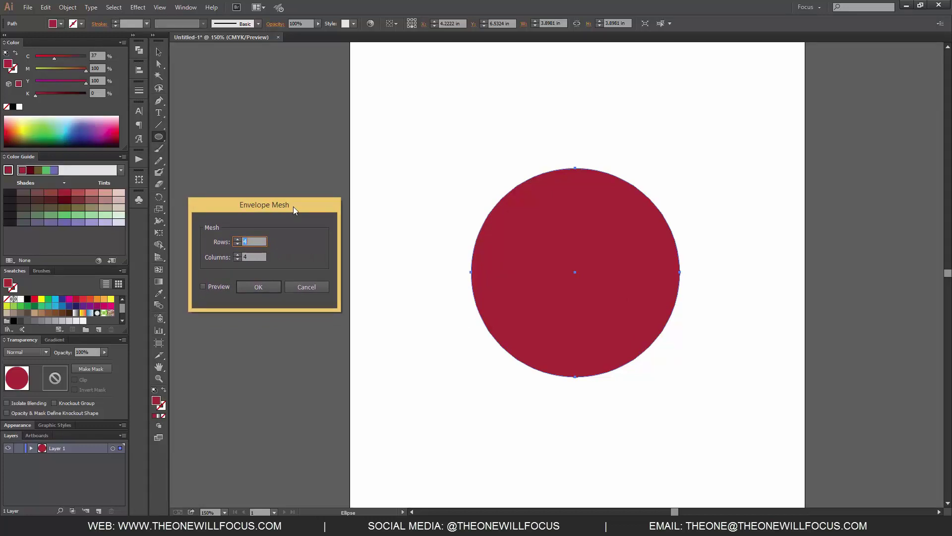
{"action": "left_click", "coordinate": [203, 286]}
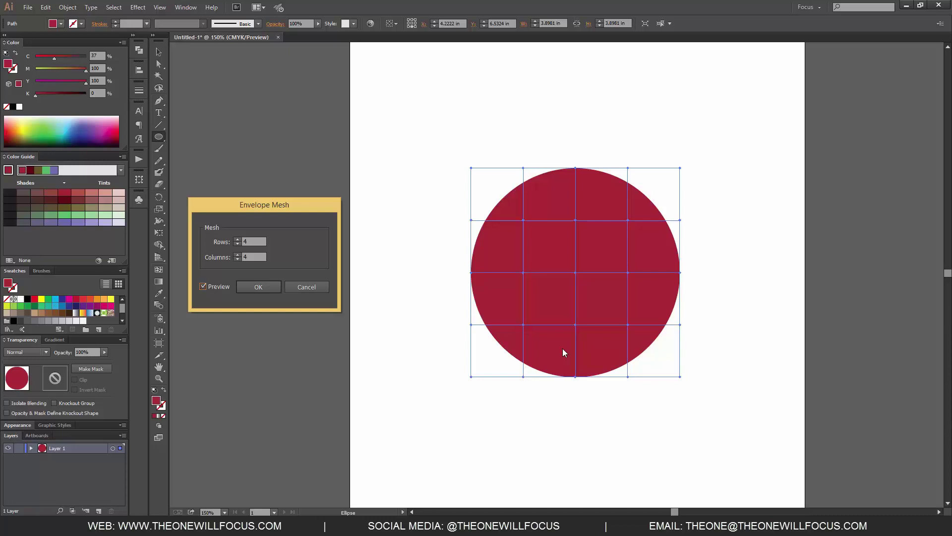
{"action": "left_click", "coordinate": [261, 287]}
- Try to recolor the envelope mesh's center point by setting its cyan to 77%
{"action": "key", "text": "a"}
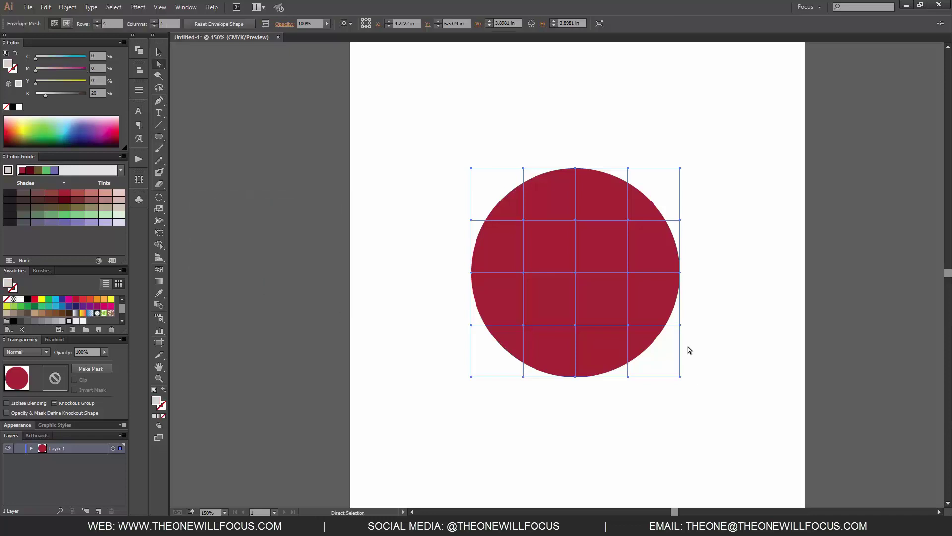
{"action": "left_click", "coordinate": [577, 274]}
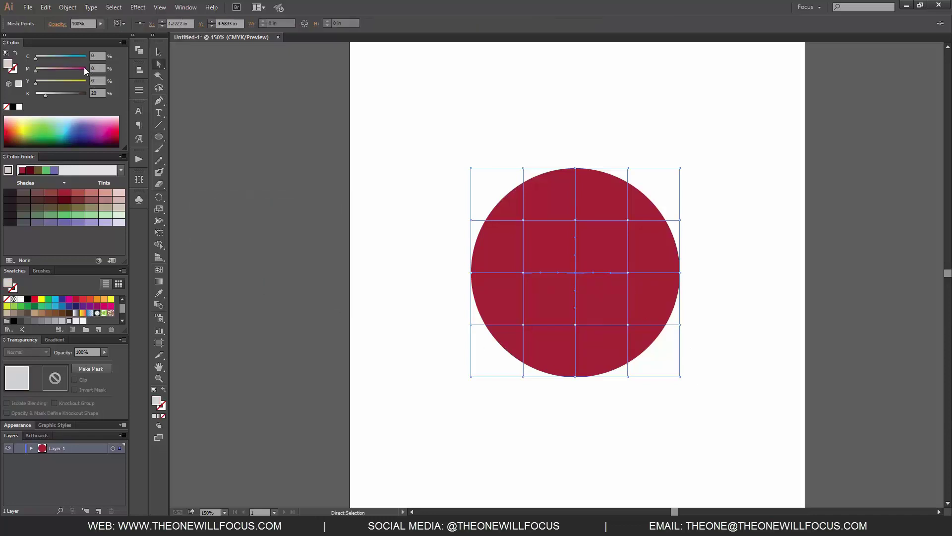
{"action": "left_click", "coordinate": [94, 56]}
{"action": "type", "text": "77"}
{"action": "key", "text": "Return"}
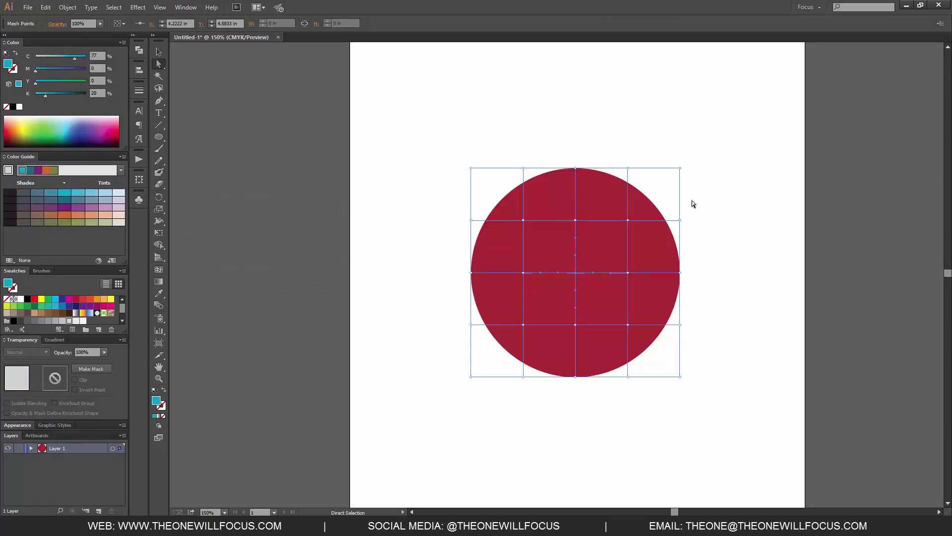
- Pull the upper mesh point on the envelope's right edge outward to about X 7.70 in, Y 3.16 in
{"action": "left_click", "coordinate": [680, 221]}
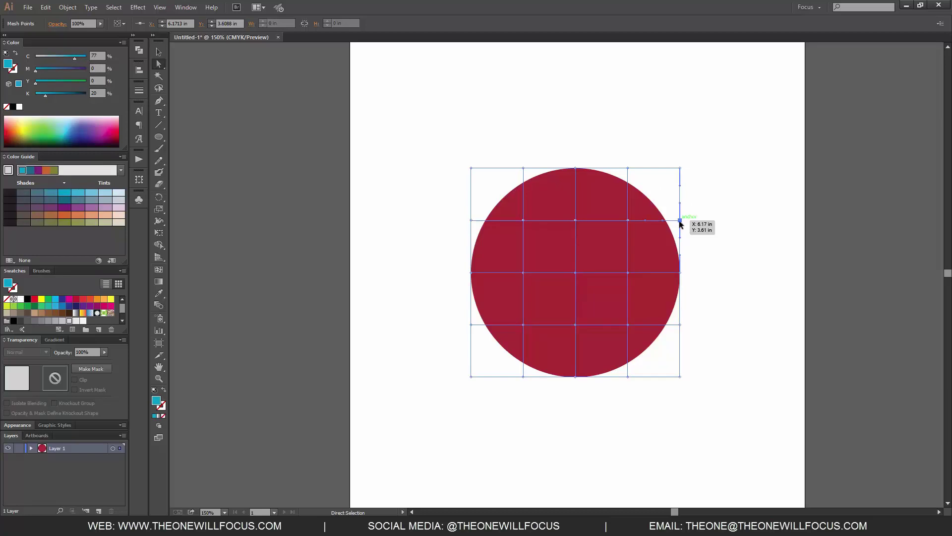
{"action": "left_click_drag", "start_coordinate": [679, 220], "coordinate": [680, 221]}
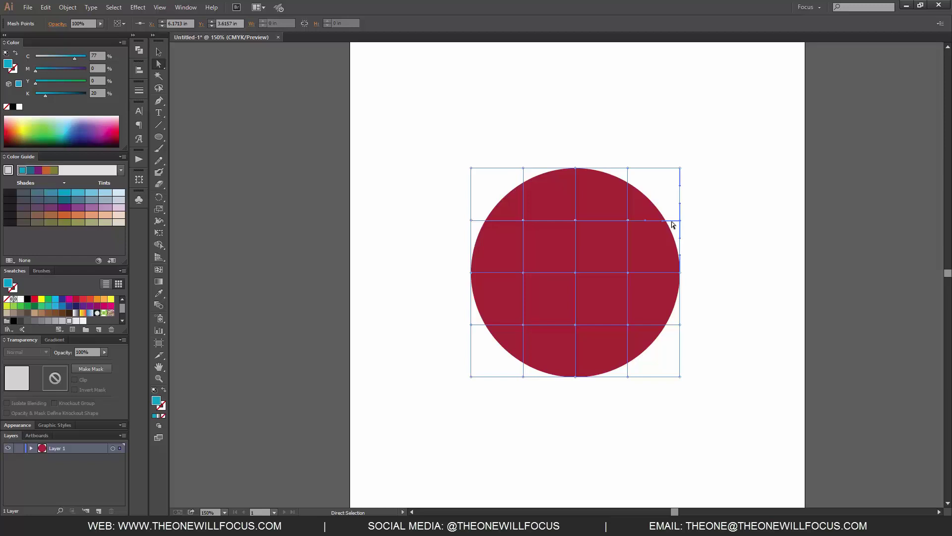
{"action": "left_click", "coordinate": [681, 223]}
{"action": "left_click_drag", "start_coordinate": [682, 223], "coordinate": [763, 197]}
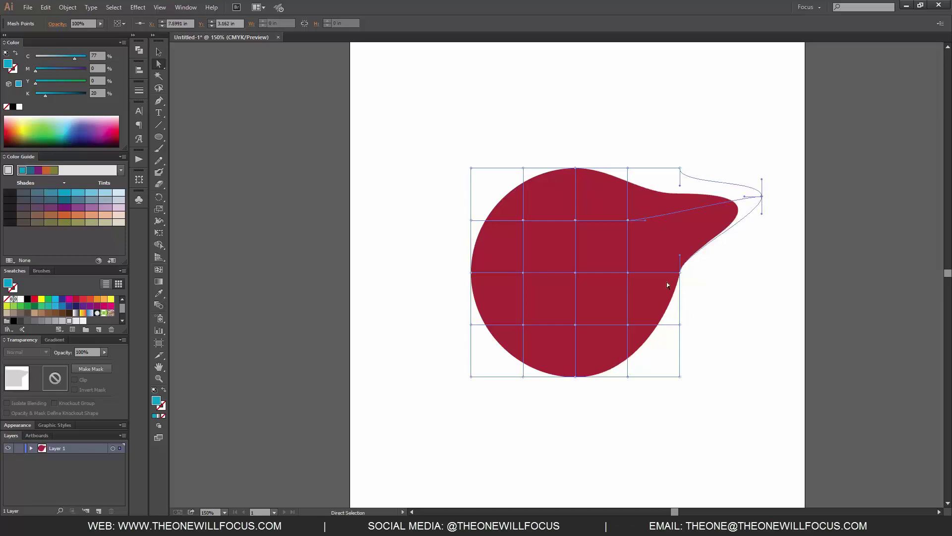
- Pull the envelope's lower-left corner, bottom midpoint and lower left-edge point outward to distort the circle, and deselect it
{"action": "left_click_drag", "start_coordinate": [470, 377], "coordinate": [393, 463]}
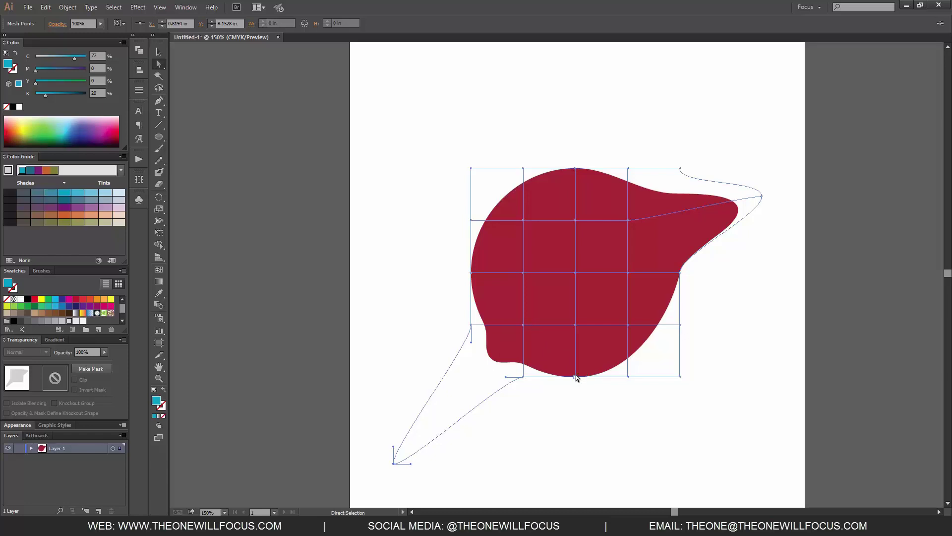
{"action": "left_click_drag", "start_coordinate": [575, 376], "coordinate": [581, 442]}
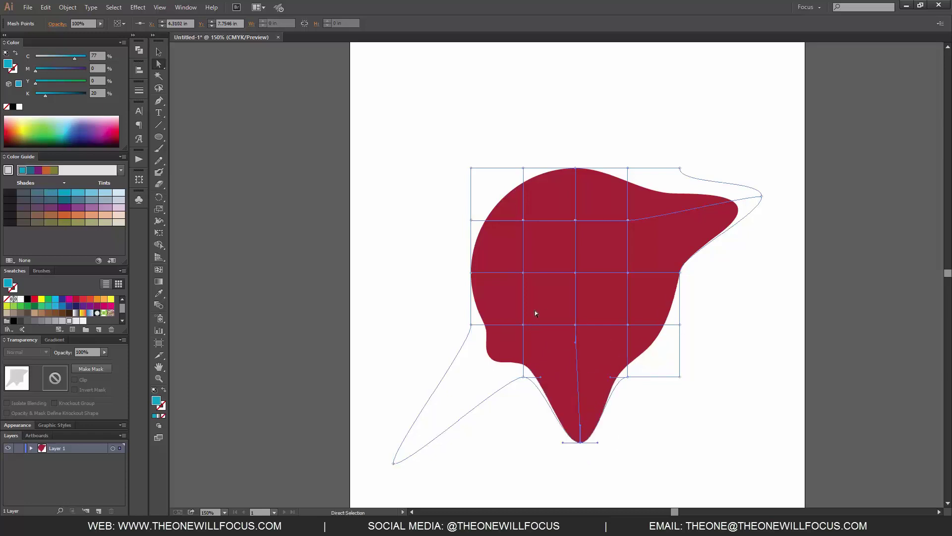
{"action": "left_click_drag", "start_coordinate": [471, 325], "coordinate": [406, 352]}
{"action": "left_click", "coordinate": [716, 335]}
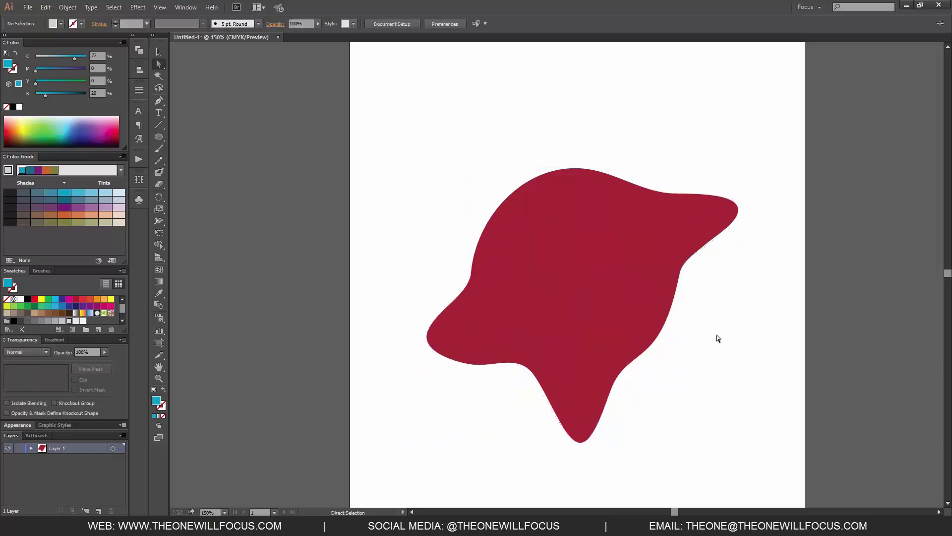